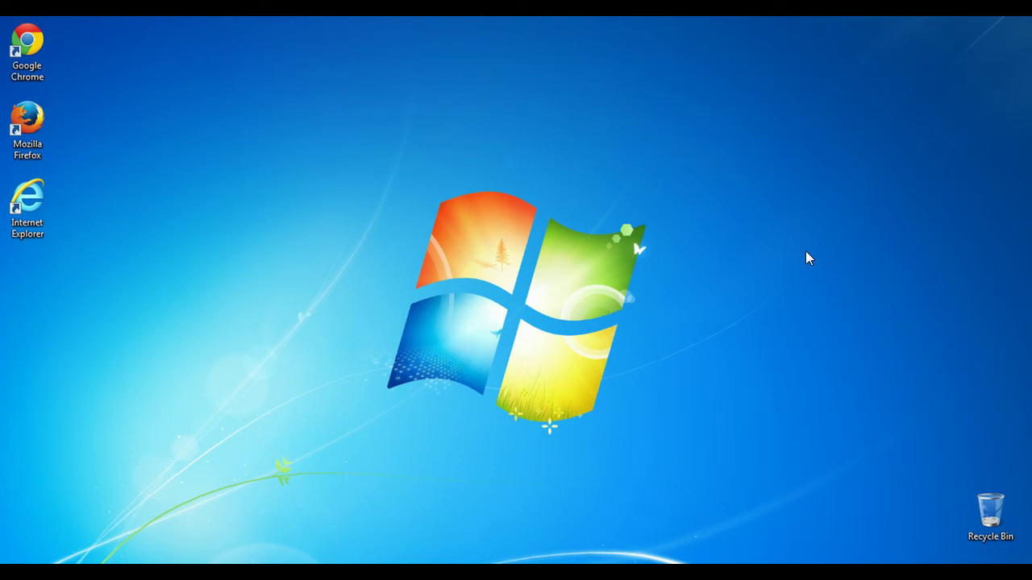
- Open the Computer's System properties page from the Start menu and launch Device Manager
key(super)
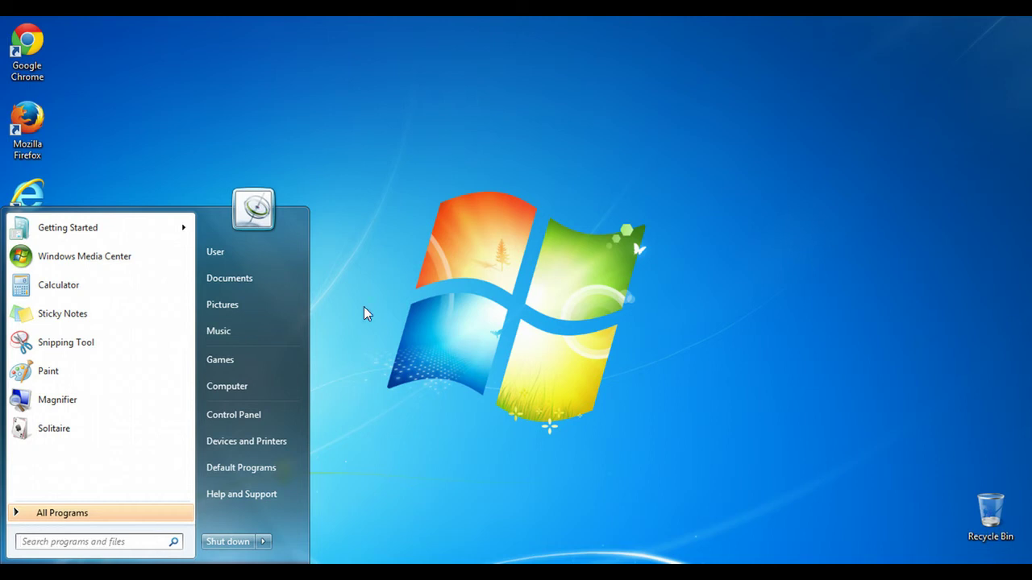
right_click(221, 388)
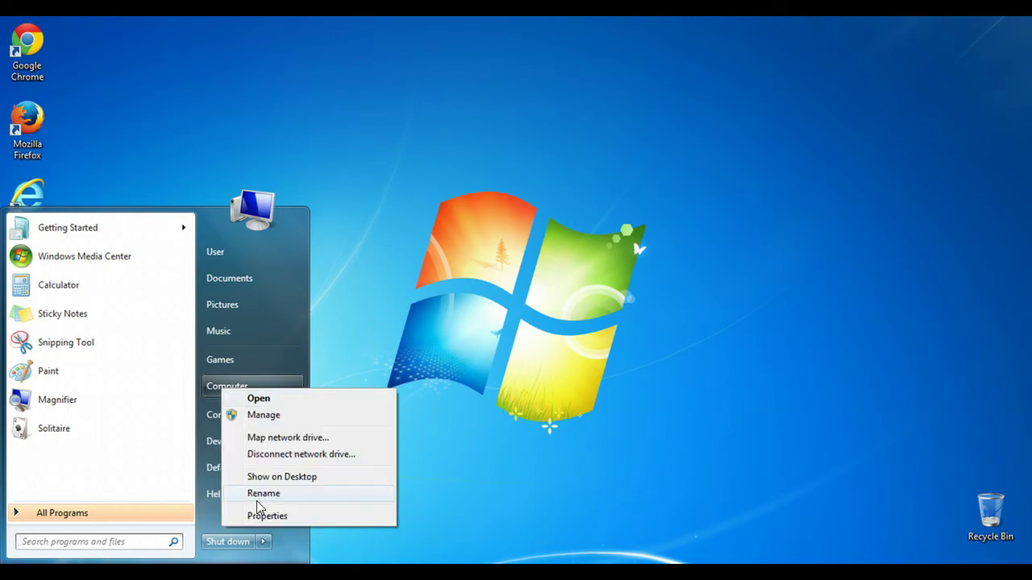
click(263, 519)
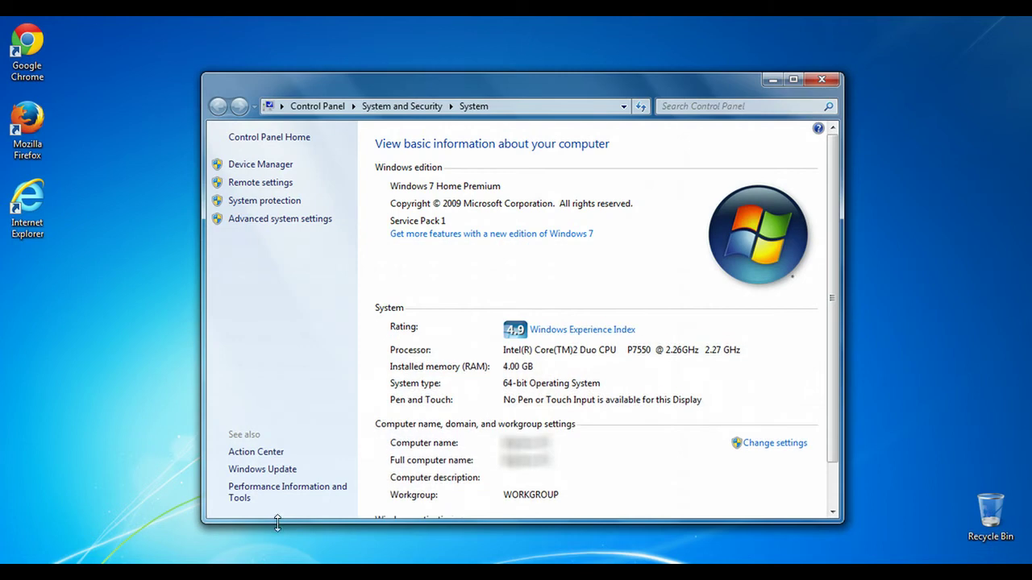
click(251, 166)
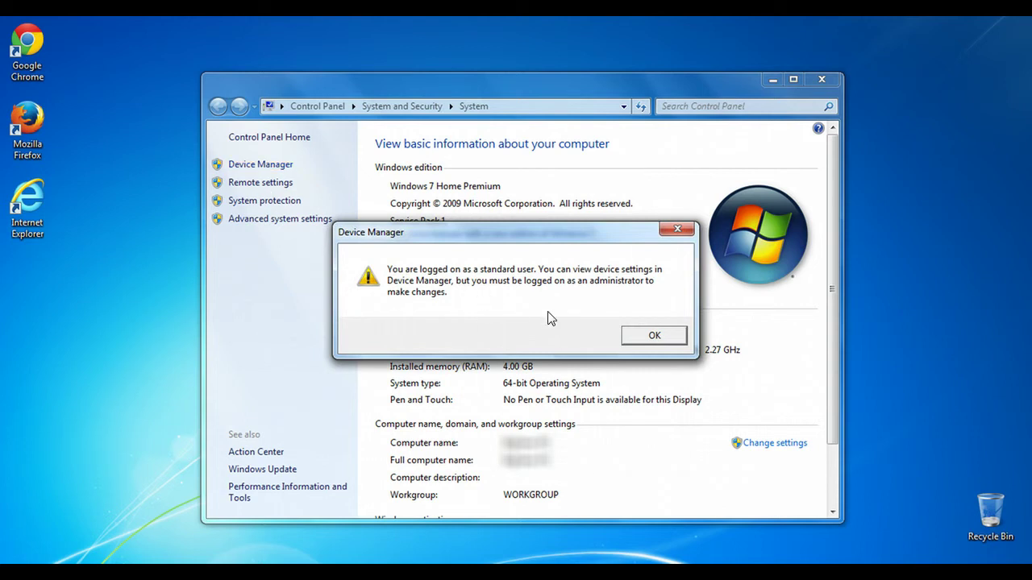
- Dismiss the standard-user warning, expand Display adapters and Monitors, and select ATI Mobility Radeon HD 4650
click(656, 337)
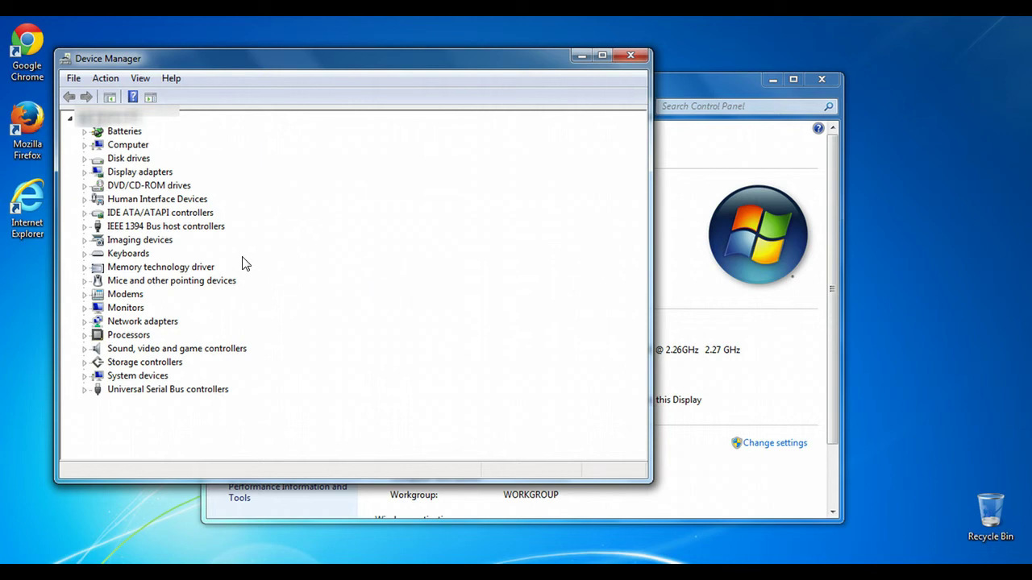
click(84, 171)
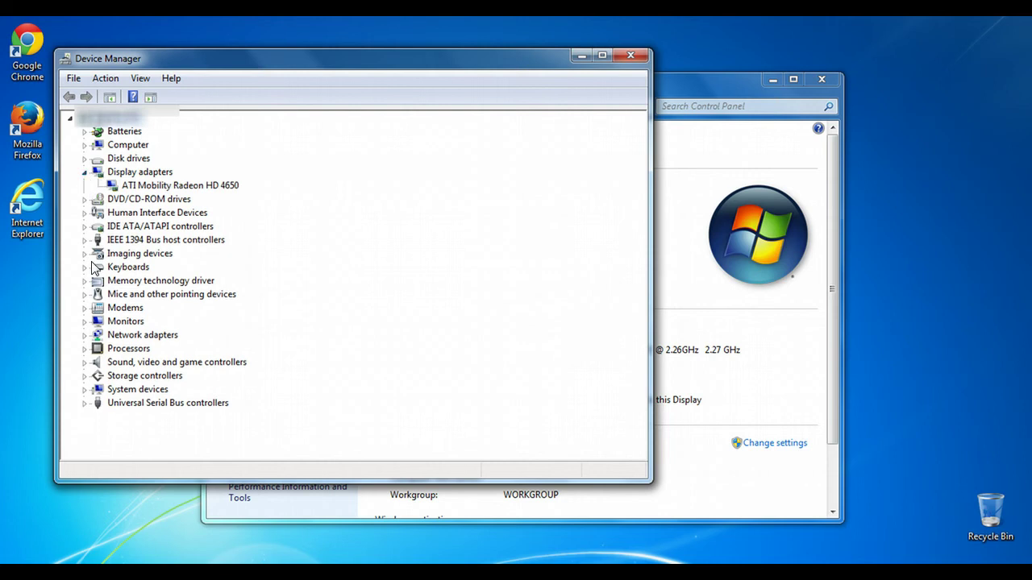
click(84, 321)
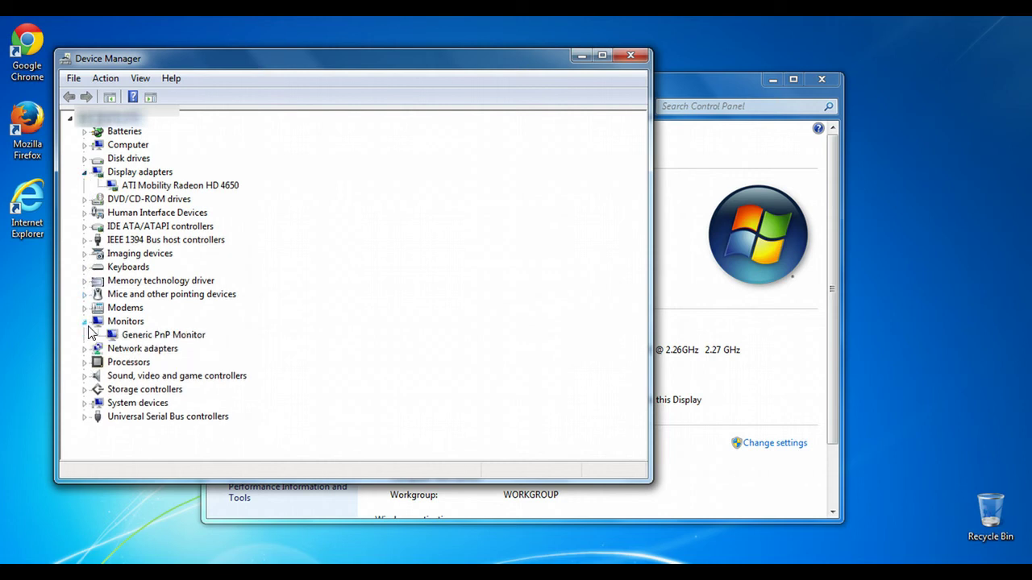
click(154, 188)
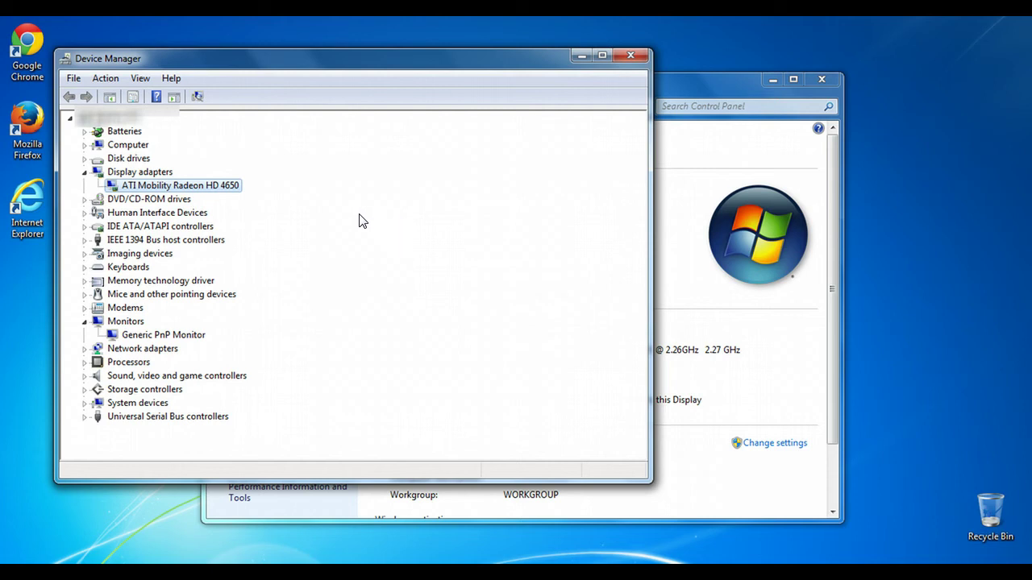
- Copy the first Hardware Ids value from the ATI Mobility Radeon HD 4650's Properties Details tab
right_click(152, 191)
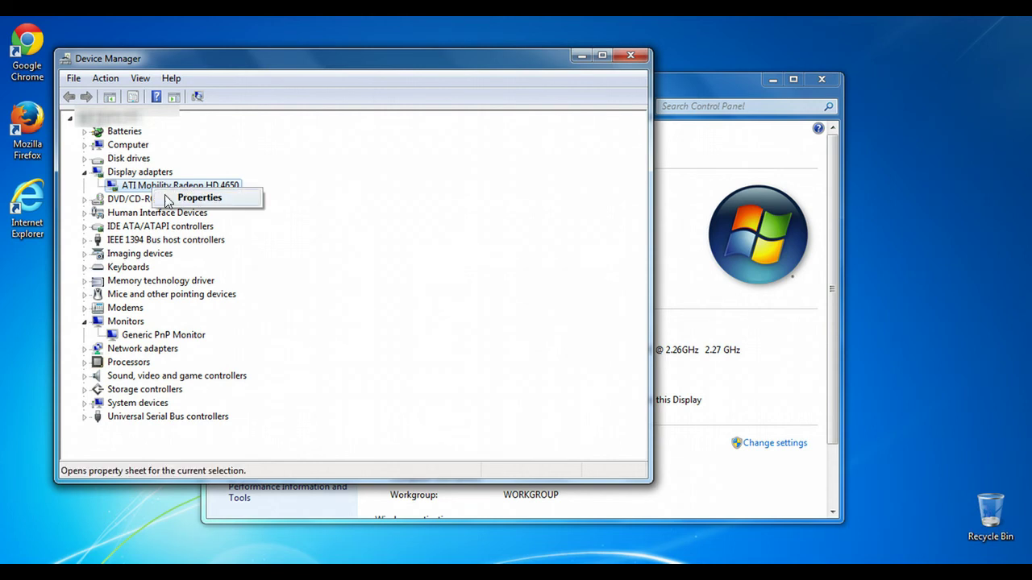
click(193, 198)
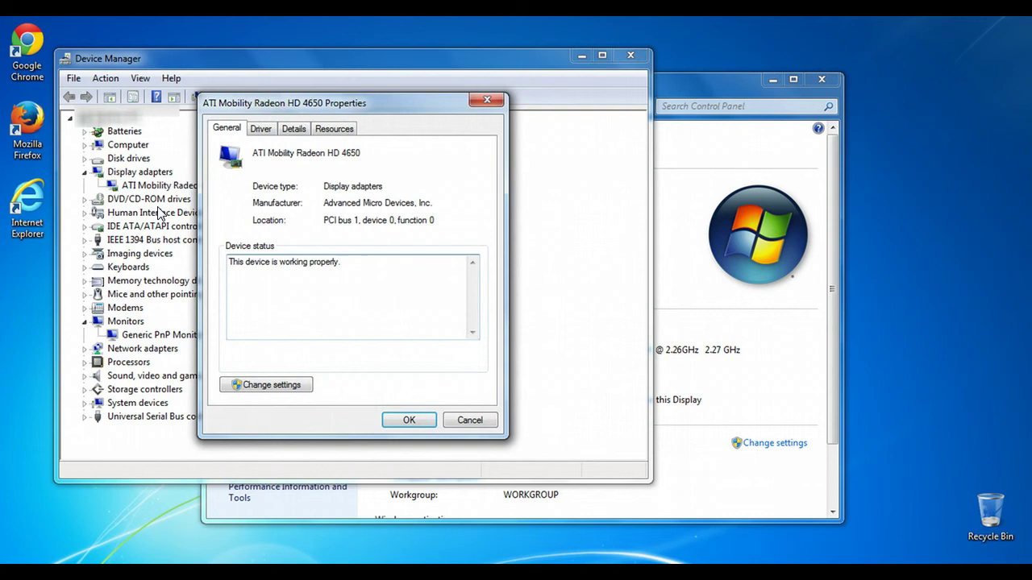
click(293, 130)
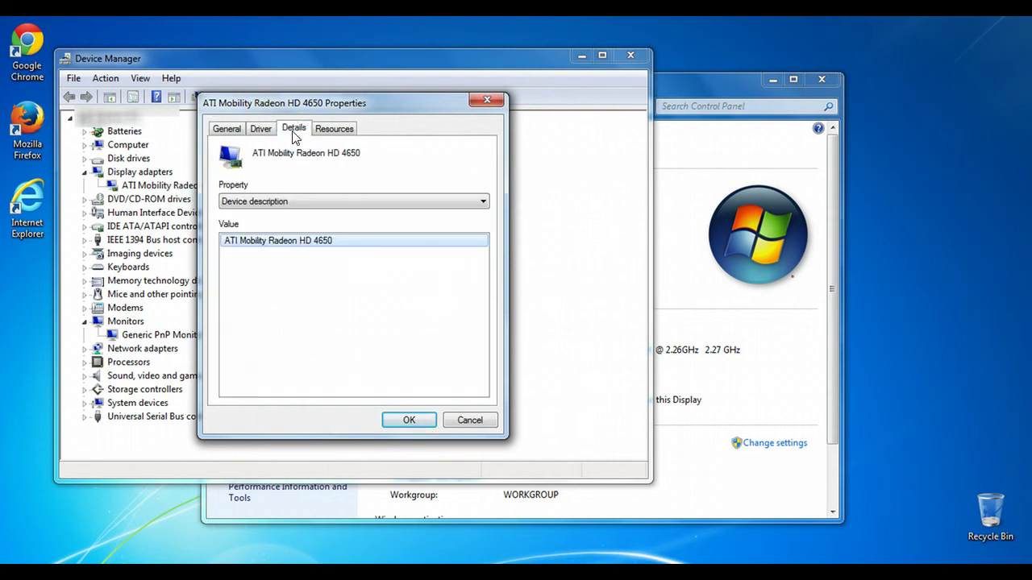
click(255, 205)
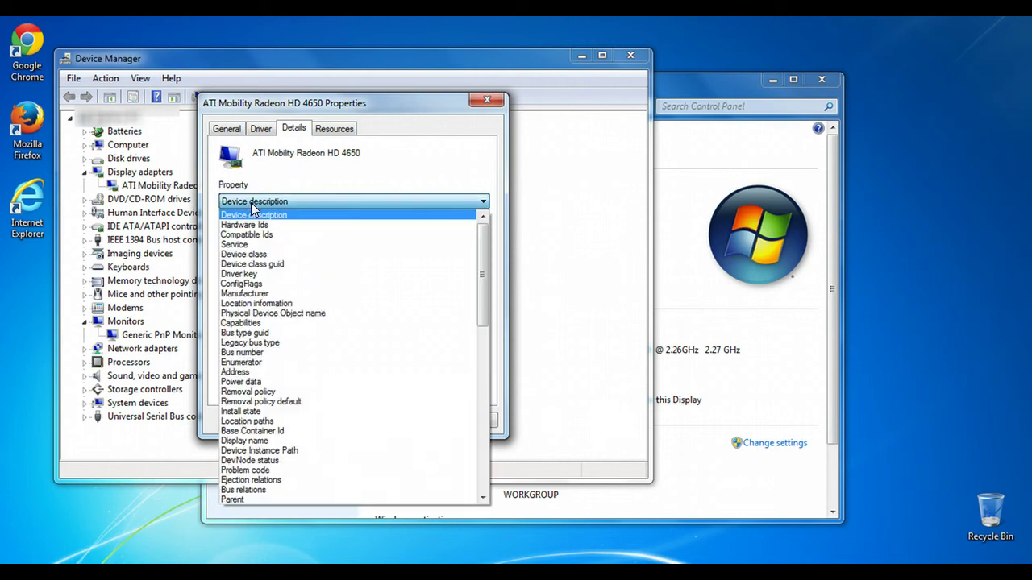
click(247, 227)
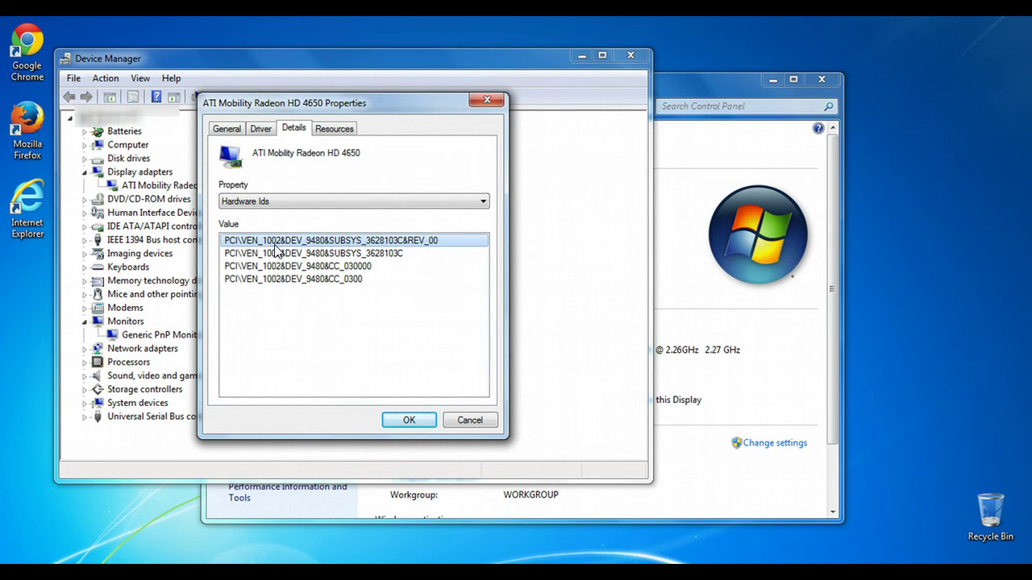
right_click(347, 243)
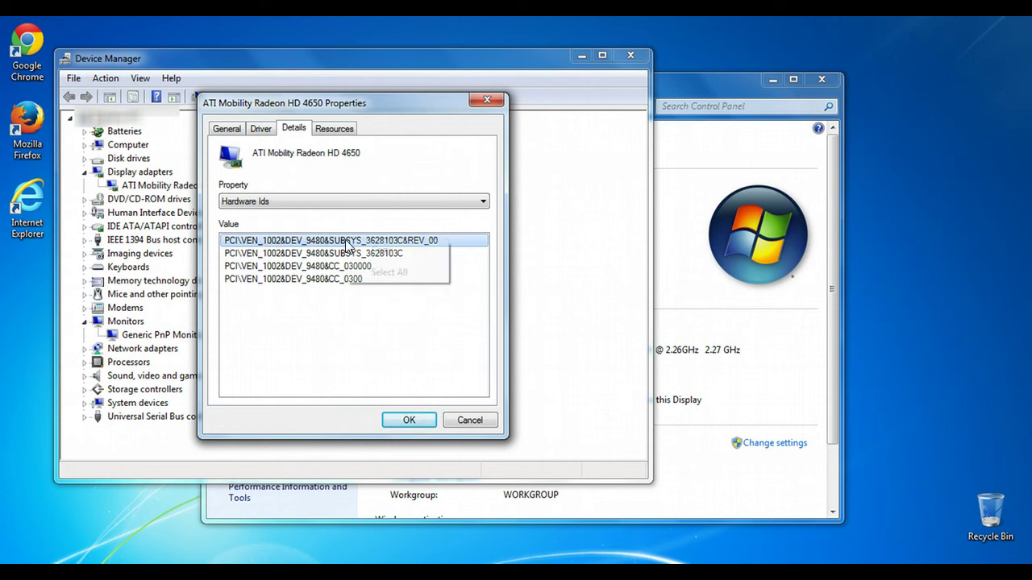
click(383, 250)
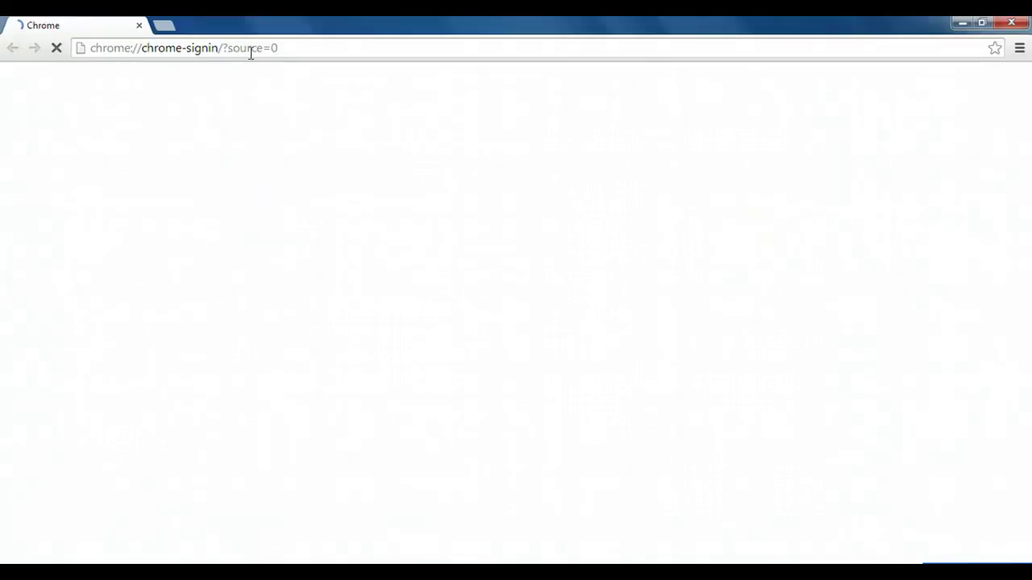
- Search Google for the pasted hardware ID and open the first Driver Identifier result
click(250, 48)
right_click(234, 47)
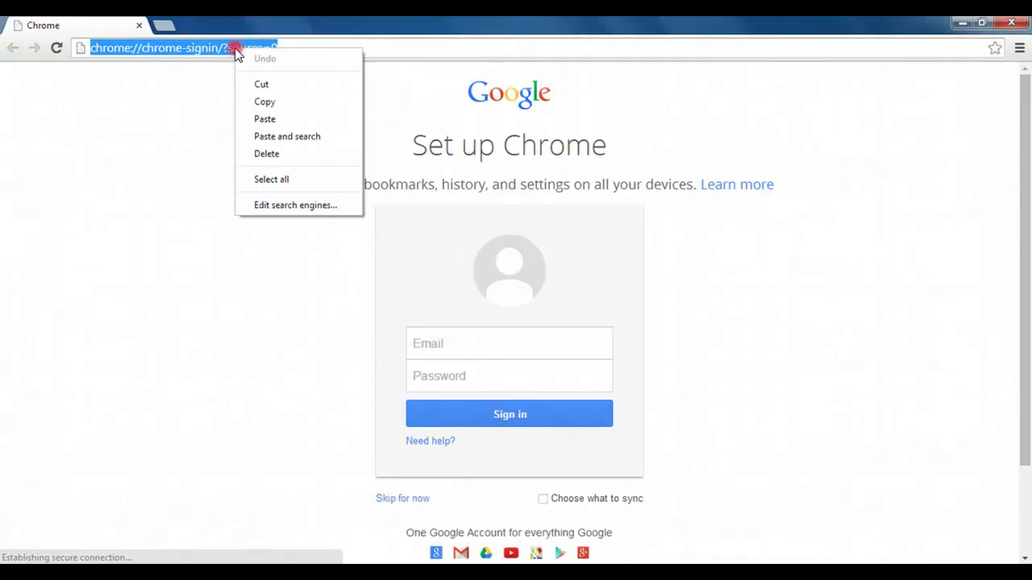
click(264, 120)
key(Return)
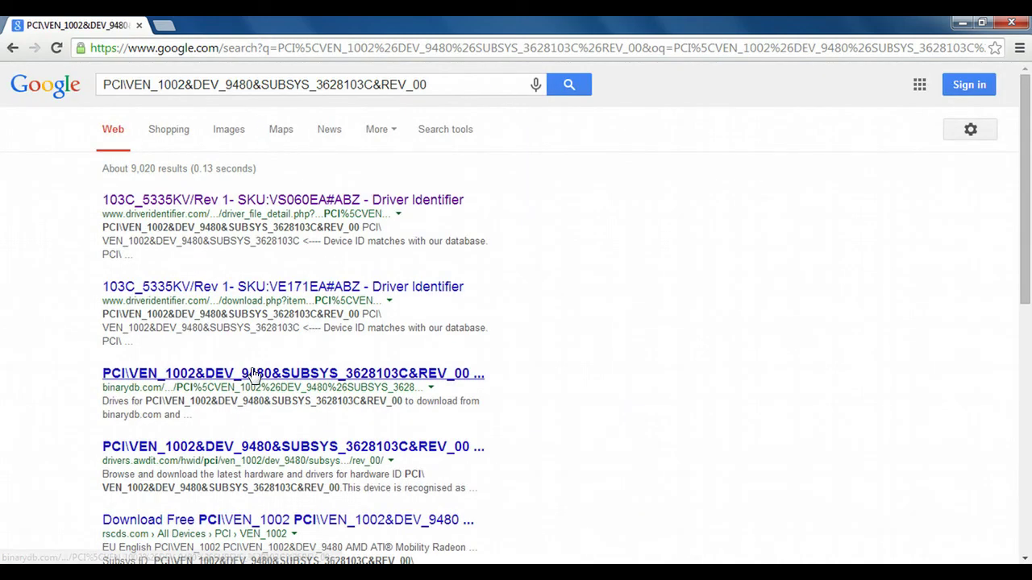
click(137, 200)
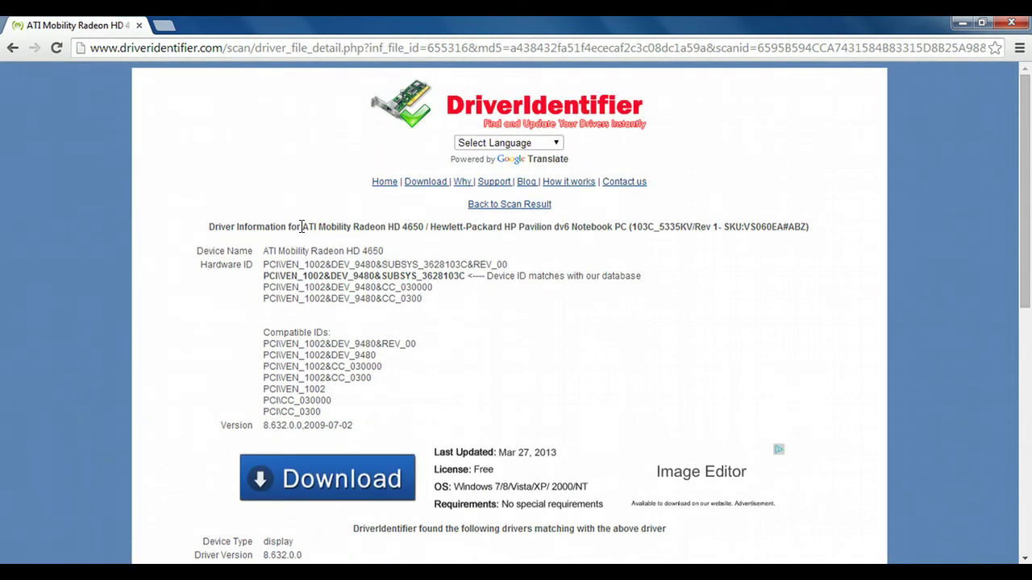
- Select 'ATI Mobility Radeon HD 4650' on the driver page, checking it against Device Manager
drag(301, 227, 424, 228)
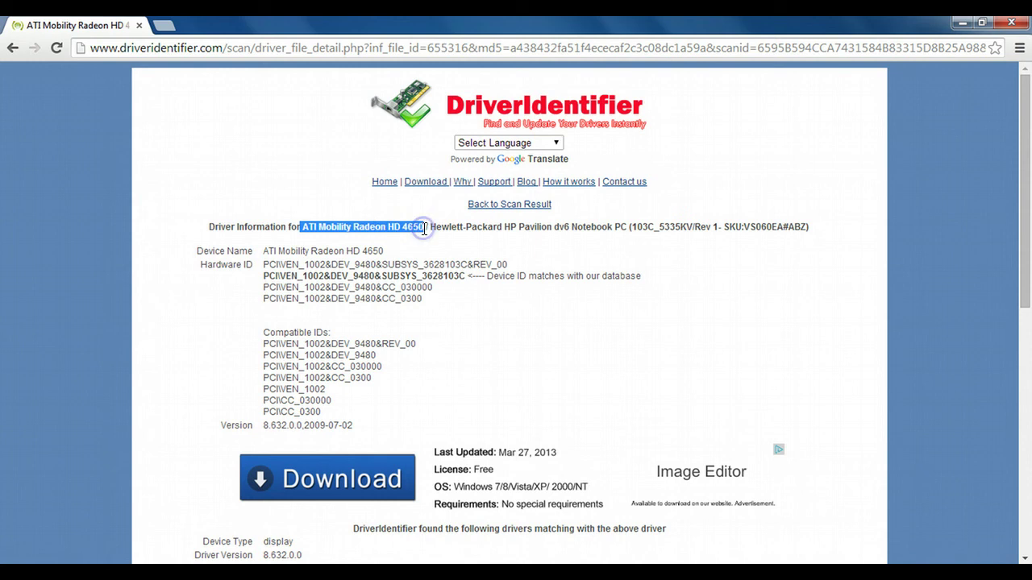
key(alt+Tab)
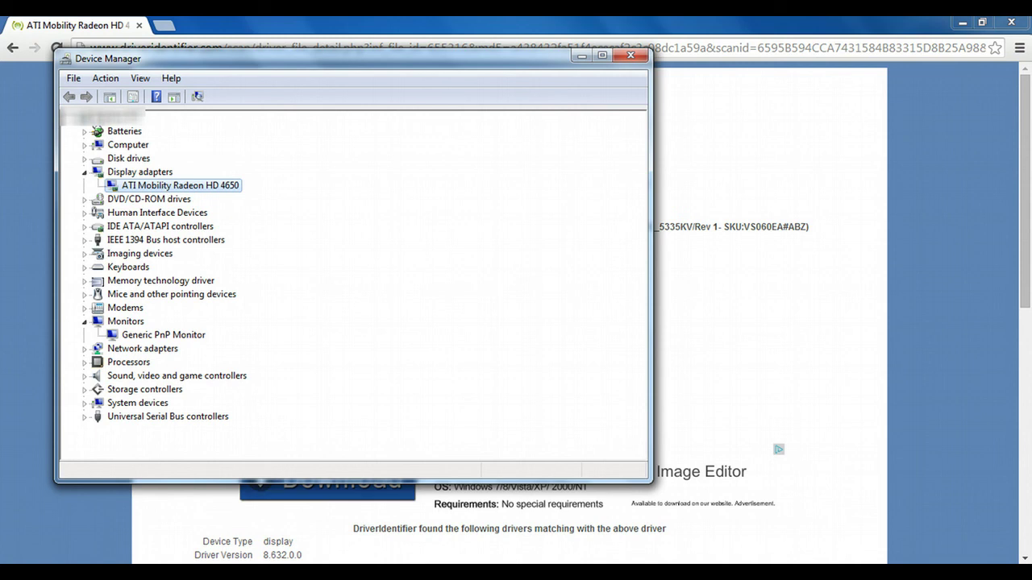
key(alt+Tab)
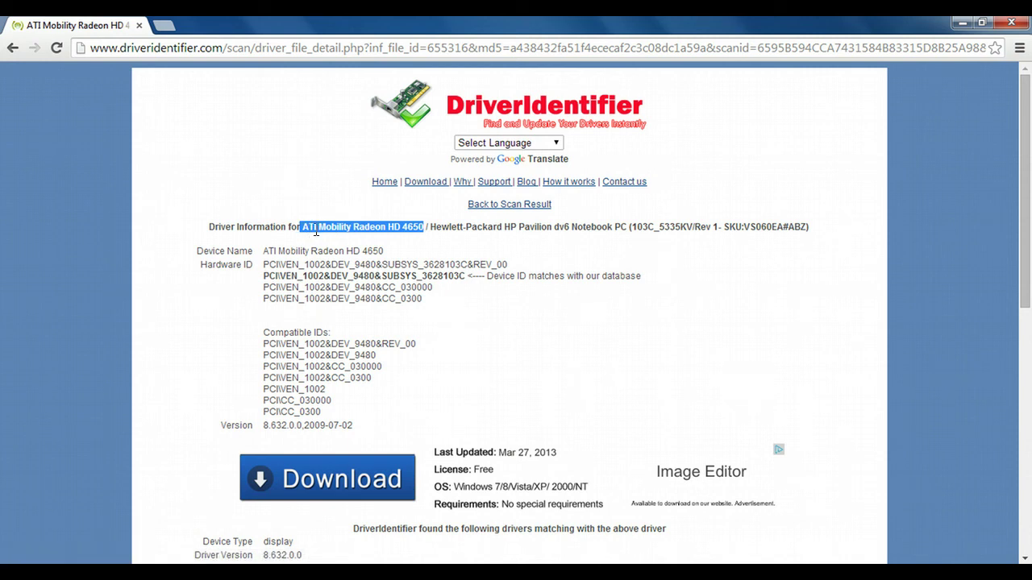
right_click(377, 230)
- Copy the device name, search Google for 'ATI Mobility Radeon HD 4650 driver', and return to Device Manager
click(395, 237)
click(255, 51)
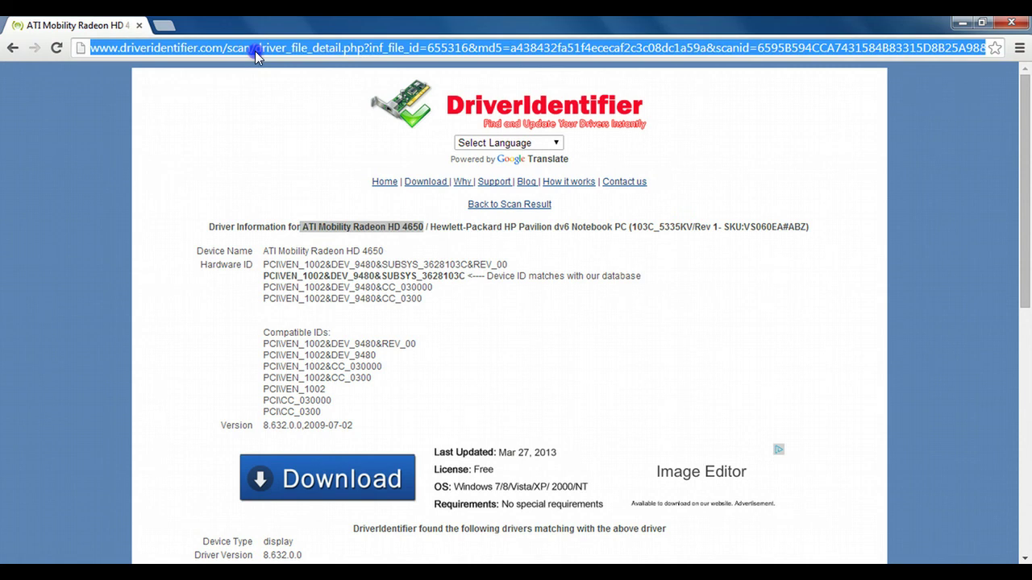
right_click(255, 51)
click(284, 123)
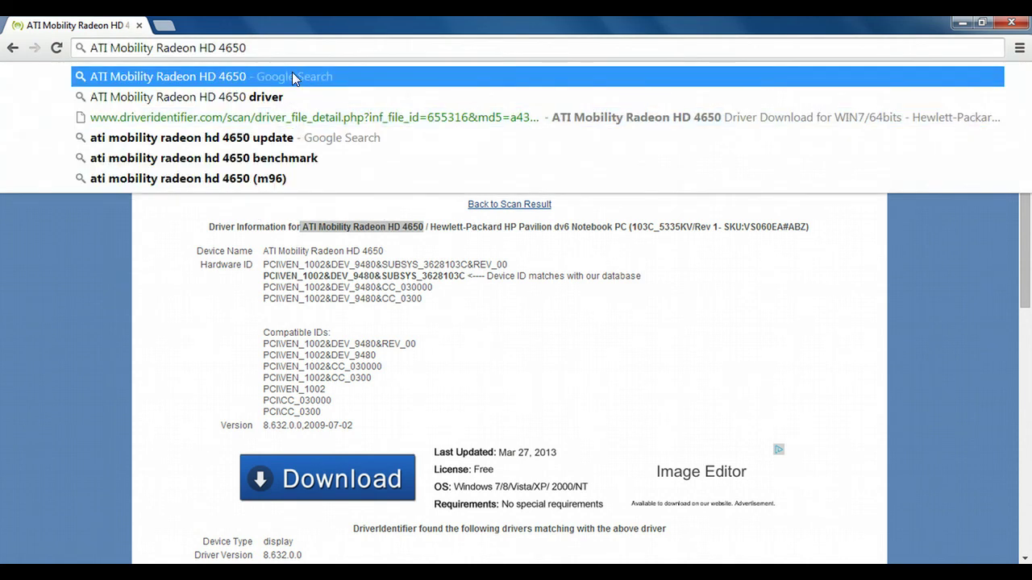
text(dr)
click(292, 76)
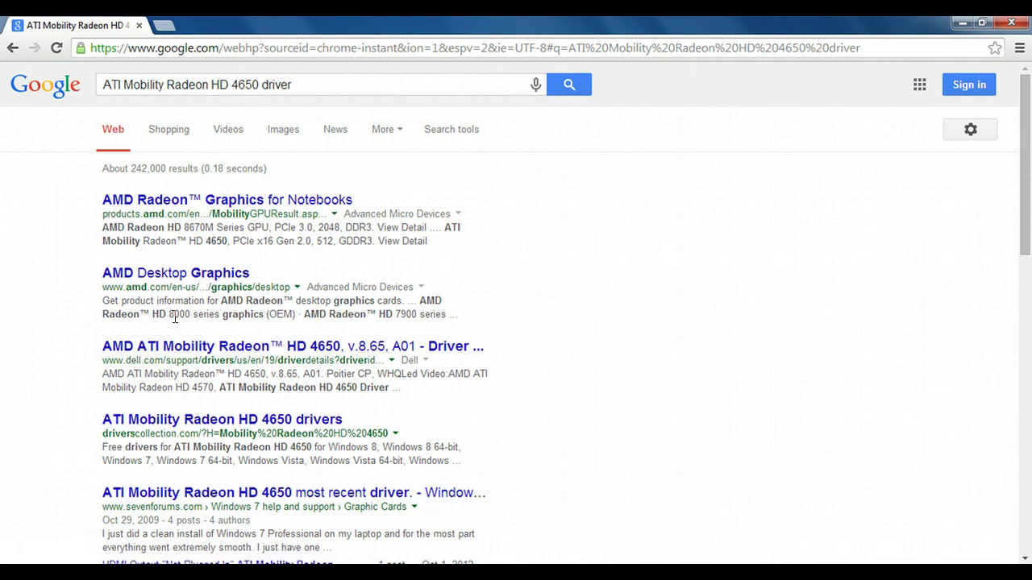
key(alt+Tab)
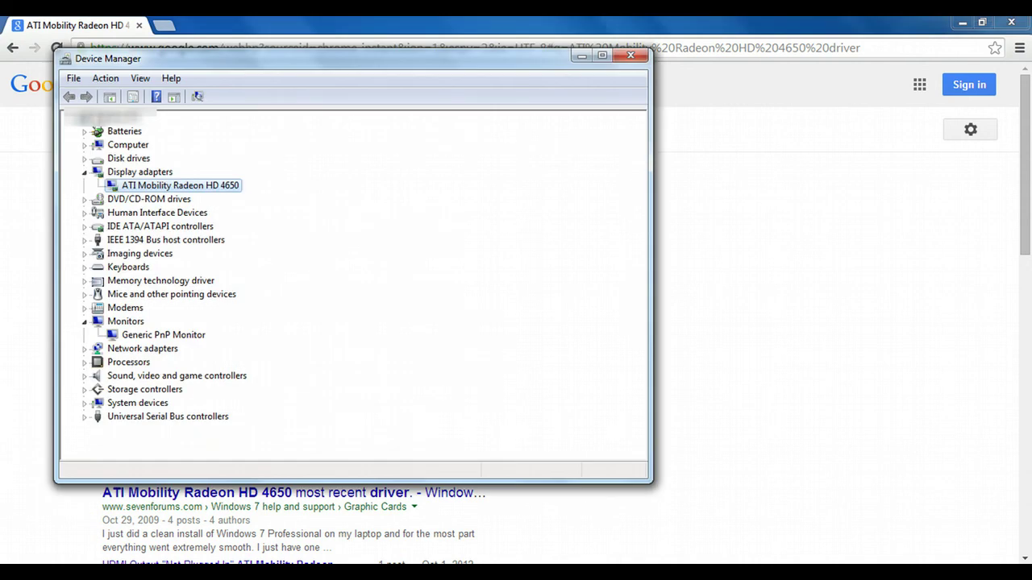